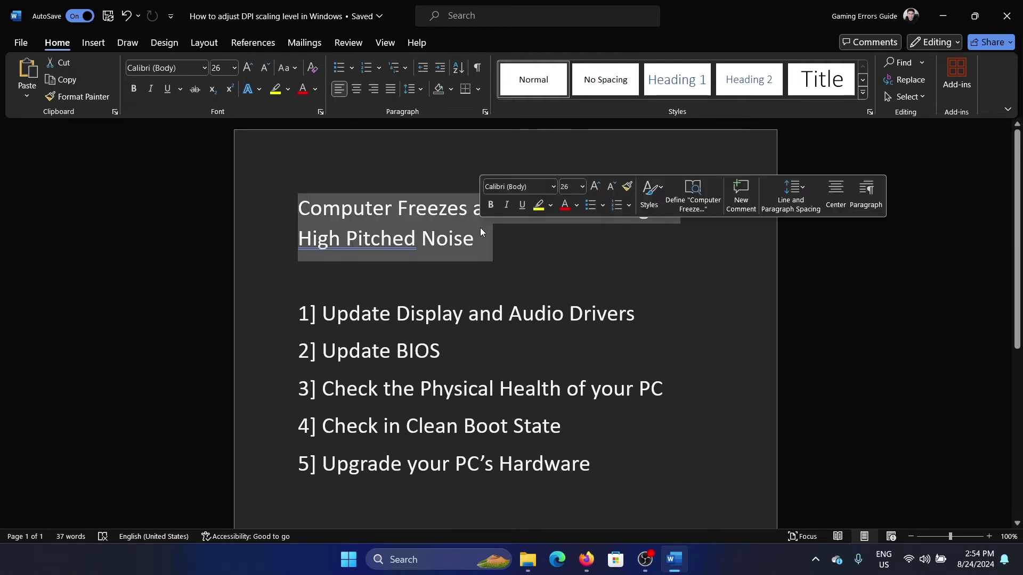
# Highlight the first fix, updating drivers, in the Word document.
pyautogui.click(499, 247)
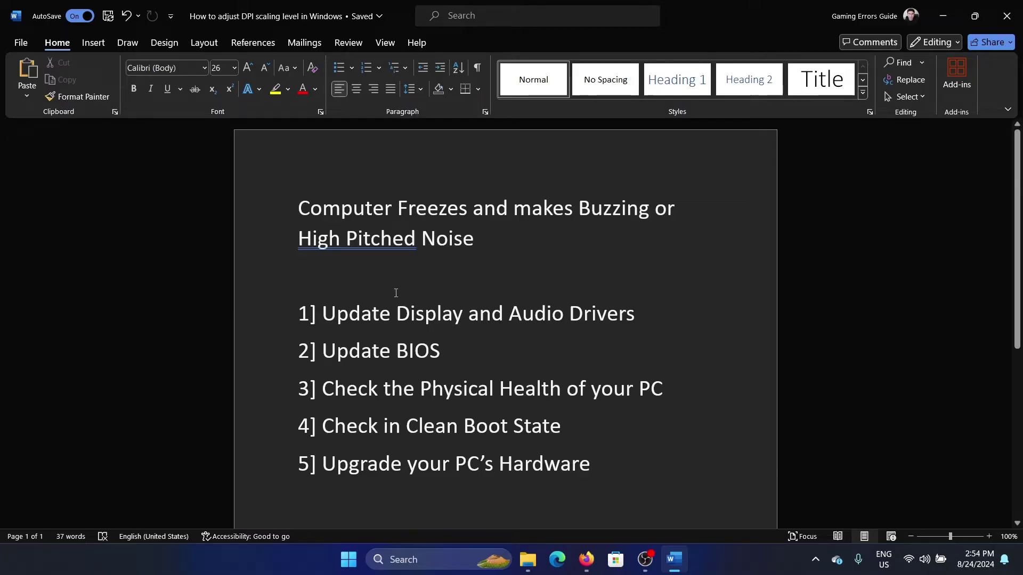
pyautogui.moveTo(321, 314); pyautogui.dragTo(639, 313)
pyautogui.click(667, 312)
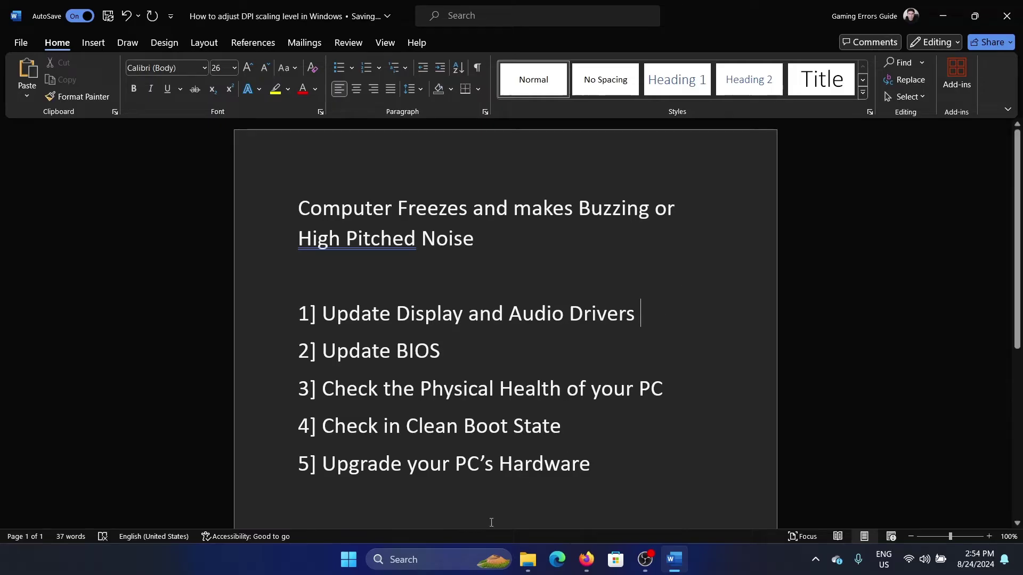
# Open Device Manager and check for a newer C-Media microphone driver automatically.
pyautogui.click(403, 559)
pyautogui.write('dev')
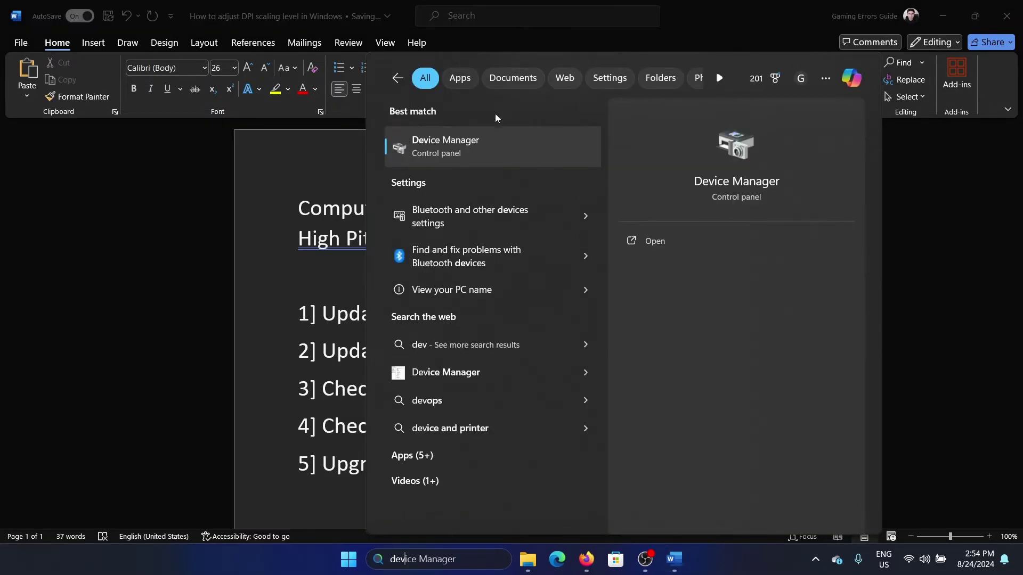
pyautogui.click(490, 141)
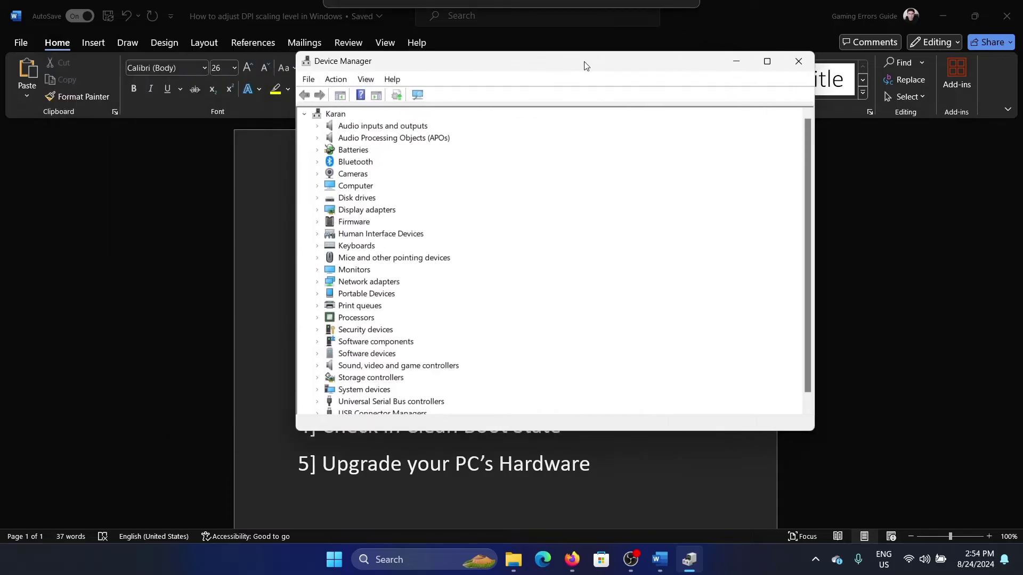
pyautogui.moveTo(344, 52); pyautogui.dragTo(591, 75)
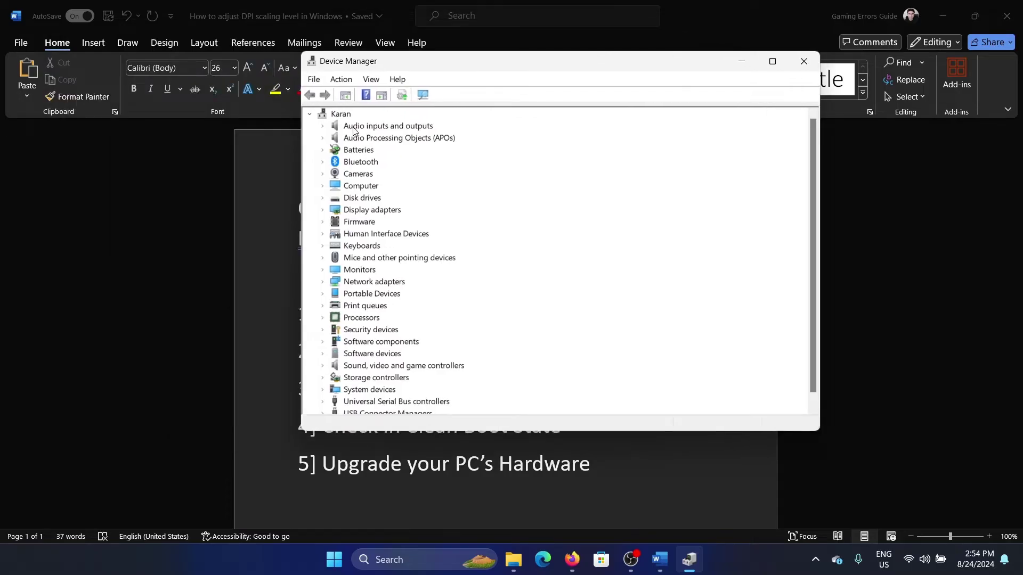
pyautogui.click(323, 127)
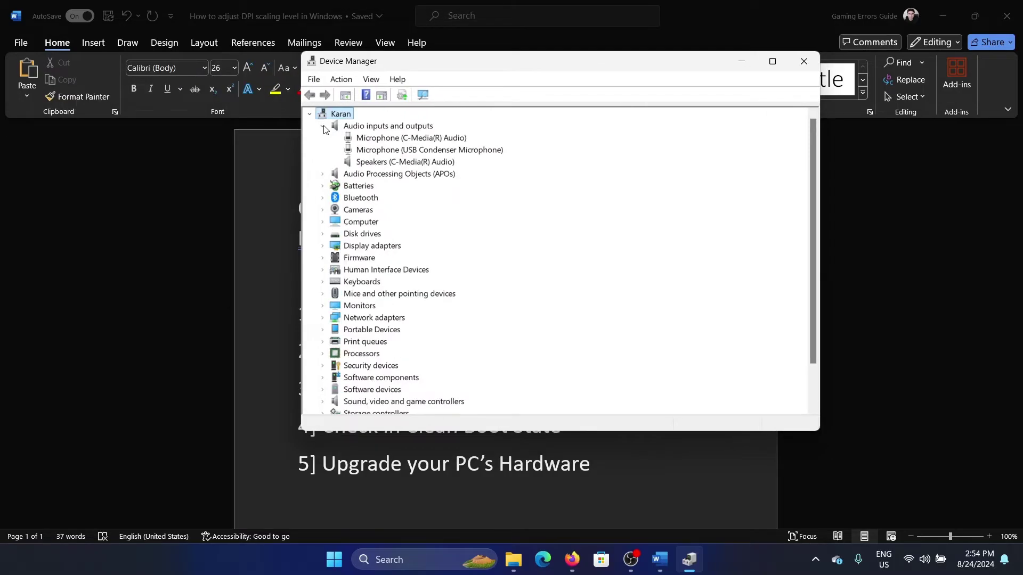
pyautogui.rightClick(400, 138)
pyautogui.click(435, 160)
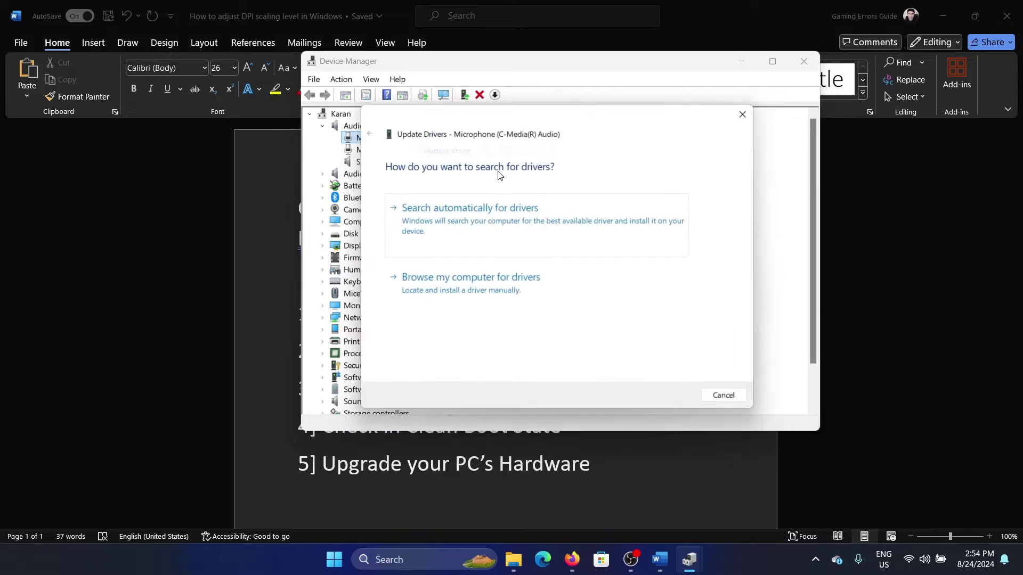
pyautogui.click(553, 213)
pyautogui.click(752, 112)
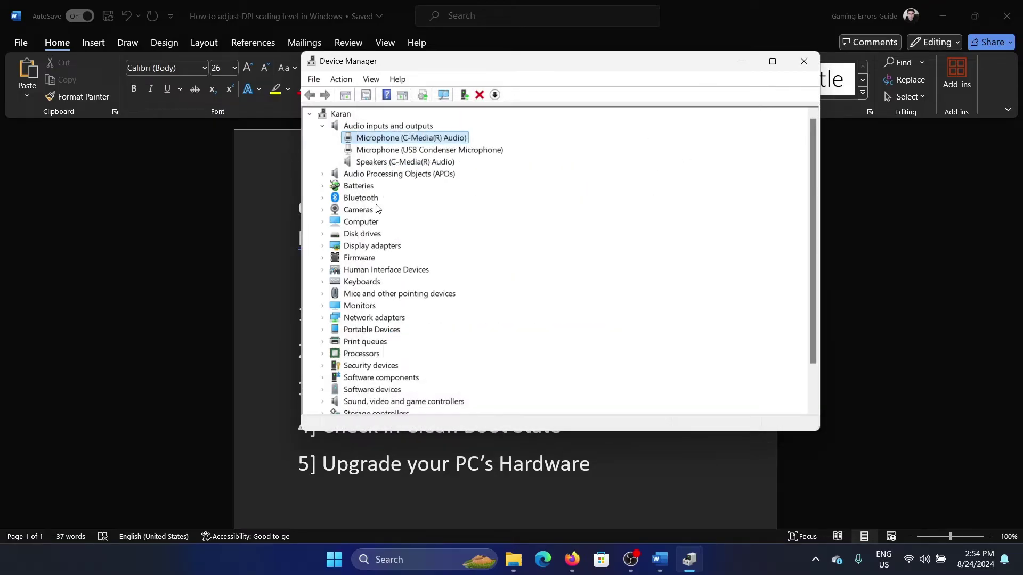
# Check the AMD Radeon graphics driver for updates under Display adapters, then close Device Manager.
pyautogui.click(323, 246)
pyautogui.rightClick(398, 257)
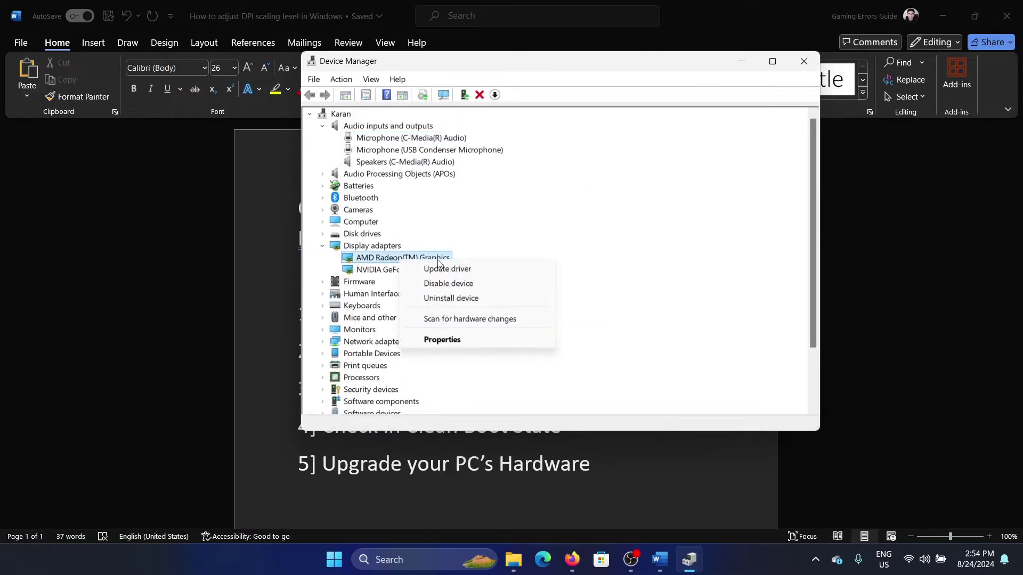
pyautogui.click(446, 269)
pyautogui.click(506, 214)
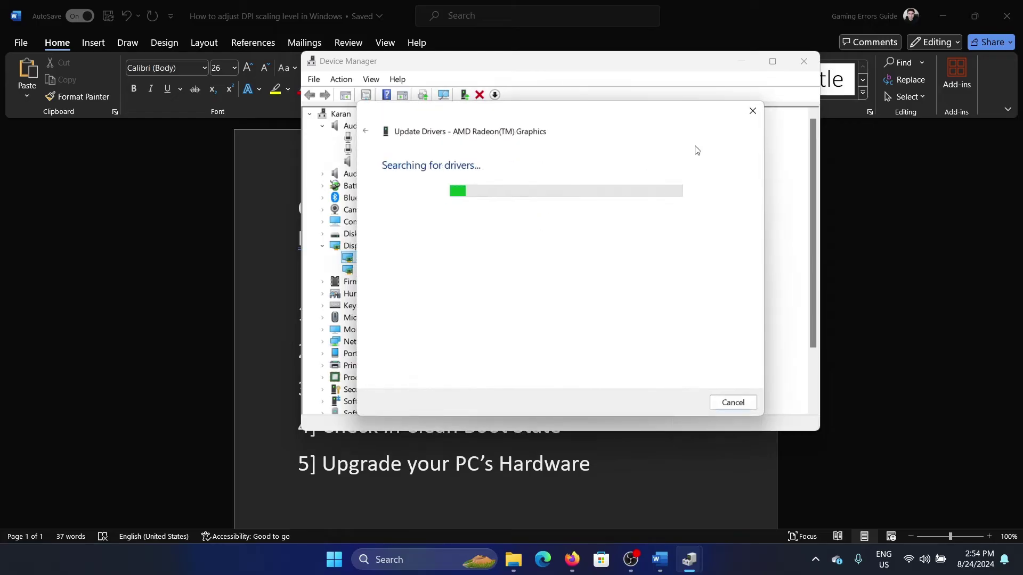
pyautogui.click(753, 107)
pyautogui.click(803, 61)
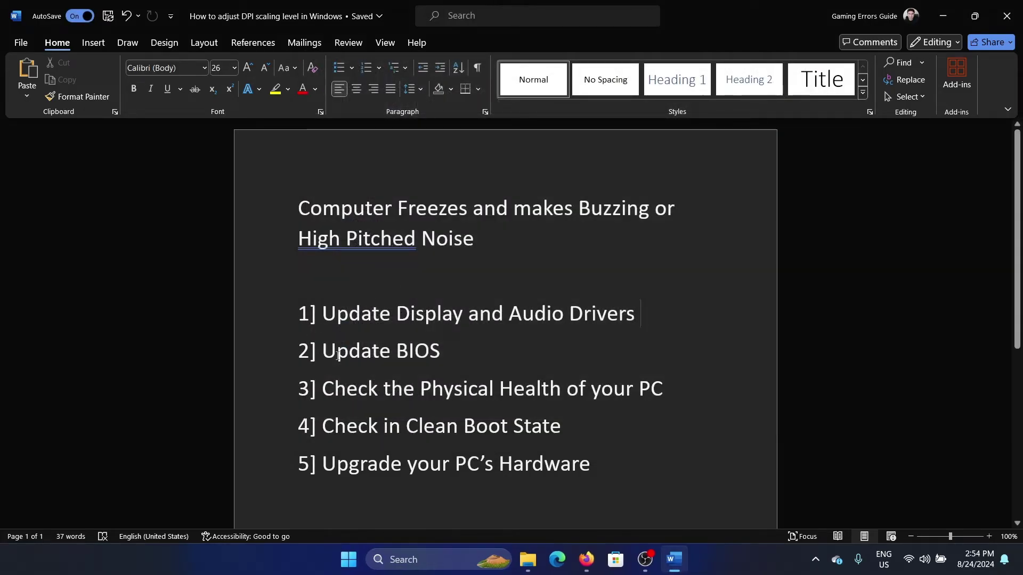
# Highlight '2] Update BIOS' in the document, then deselect it.
pyautogui.moveTo(322, 350); pyautogui.dragTo(484, 351)
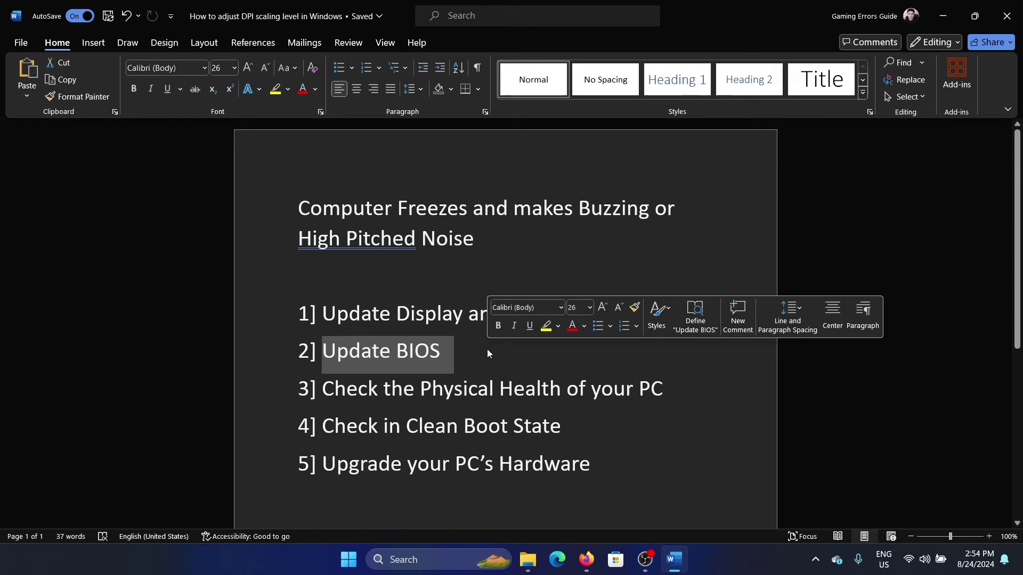
pyautogui.click(482, 351)
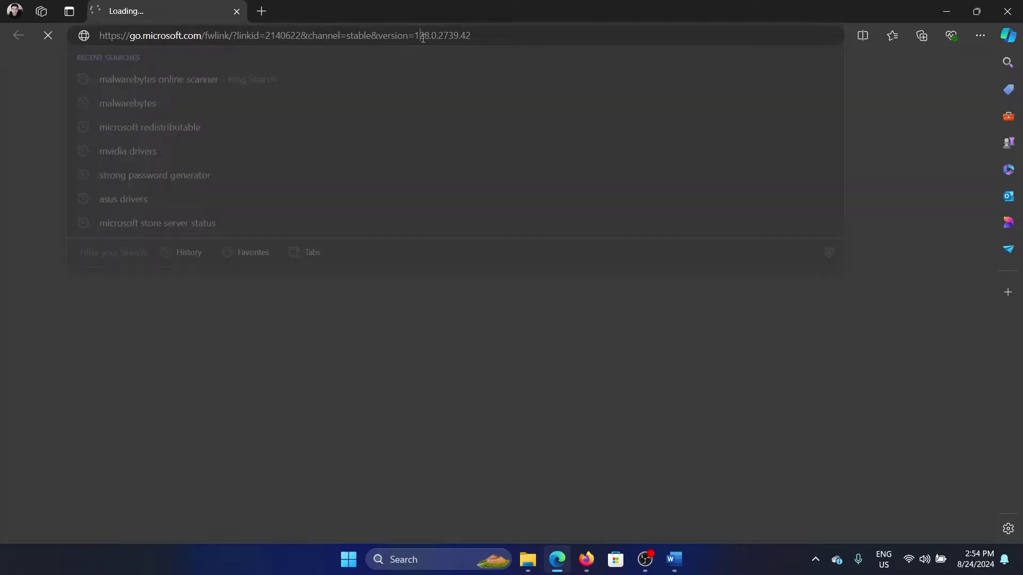
# Search the web for 'asus drivers' from the Edge address bar.
pyautogui.click(423, 37)
pyautogui.write('asus d')
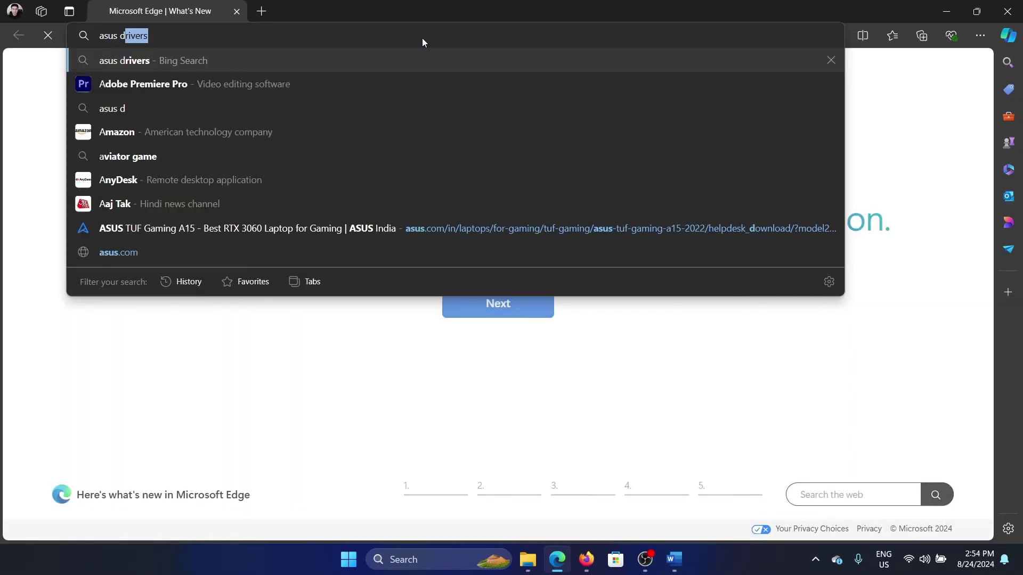
pyautogui.write('rivers')
pyautogui.press('Return')
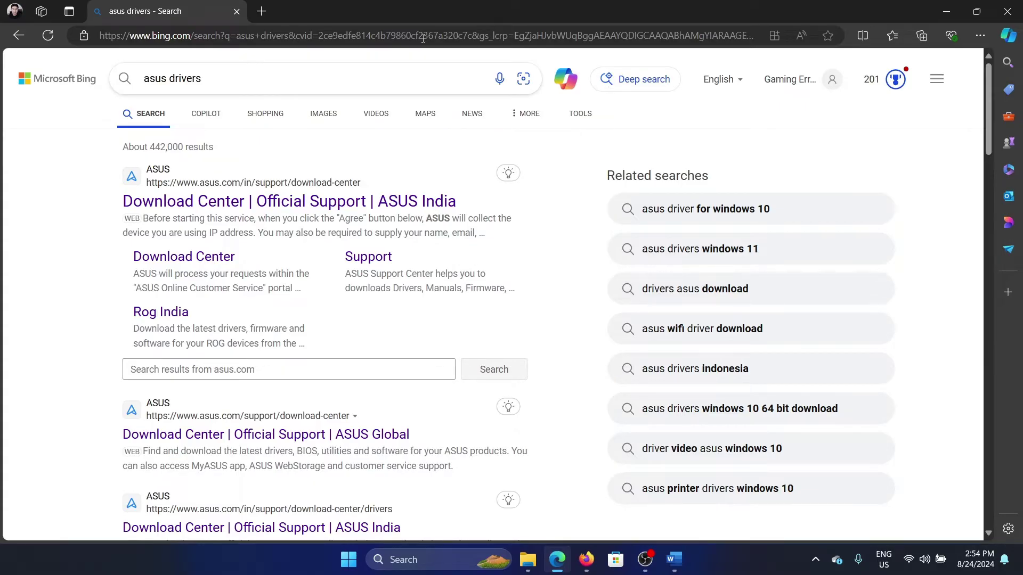
# Find the FA507RE laptop model in the ASUS Download Center.
pyautogui.click(251, 201)
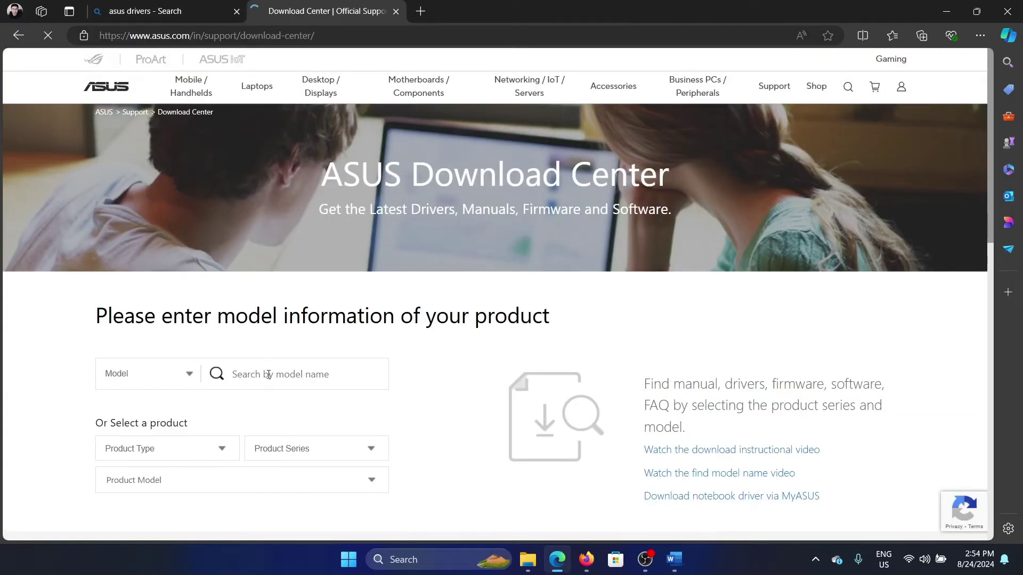
pyautogui.click(269, 377)
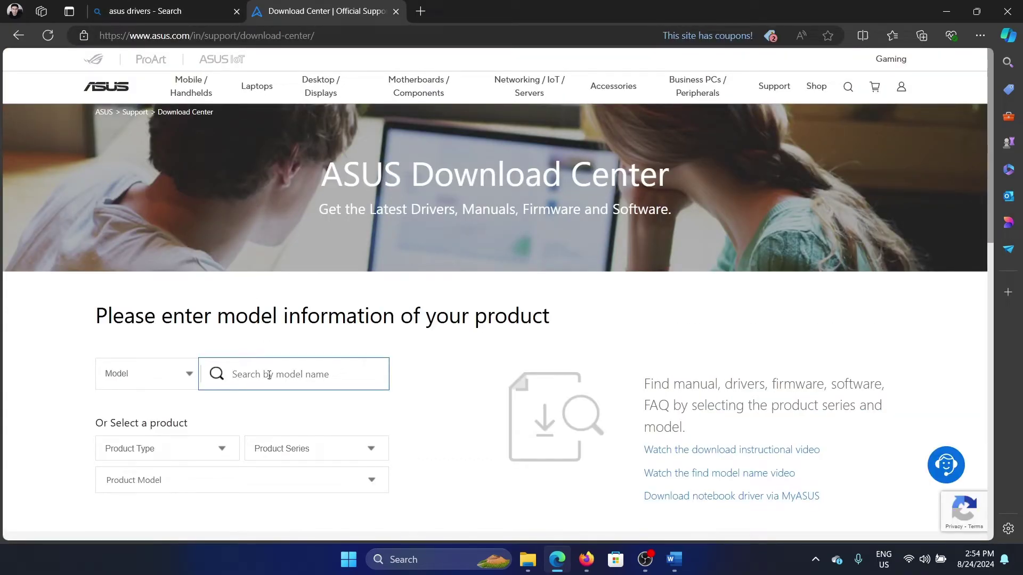
pyautogui.write('fa507re')
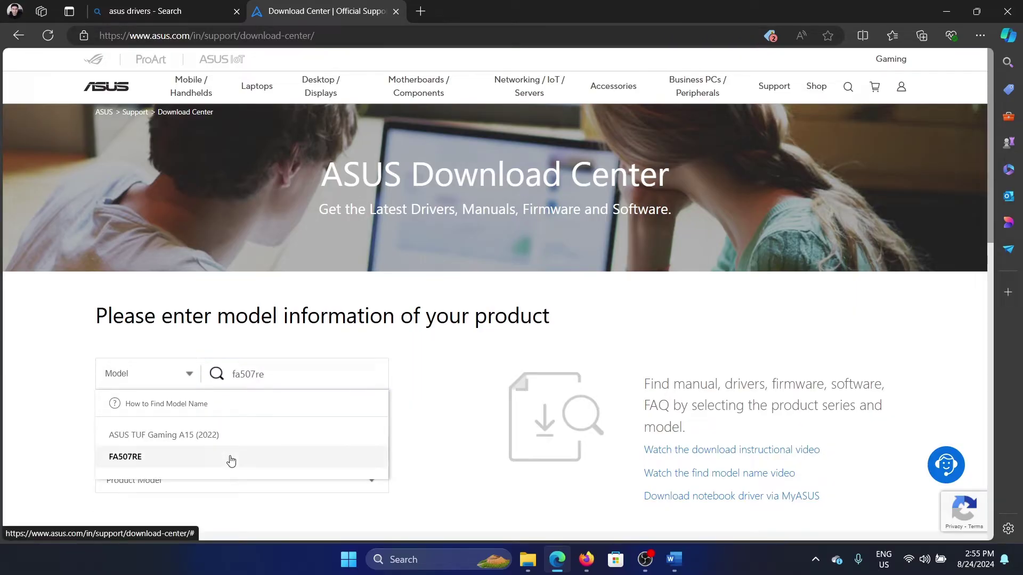
pyautogui.click(228, 457)
# Start the FA507RE BIOS download, then close Edge despite the ongoing download.
pyautogui.click(712, 399)
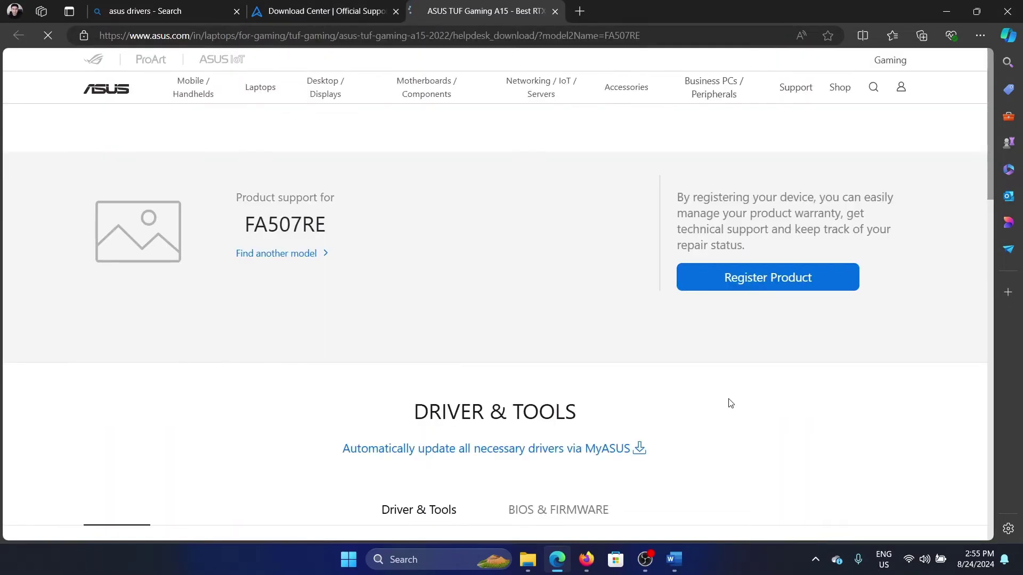
pyautogui.click(586, 509)
pyautogui.scroll(-5, 511, 319)
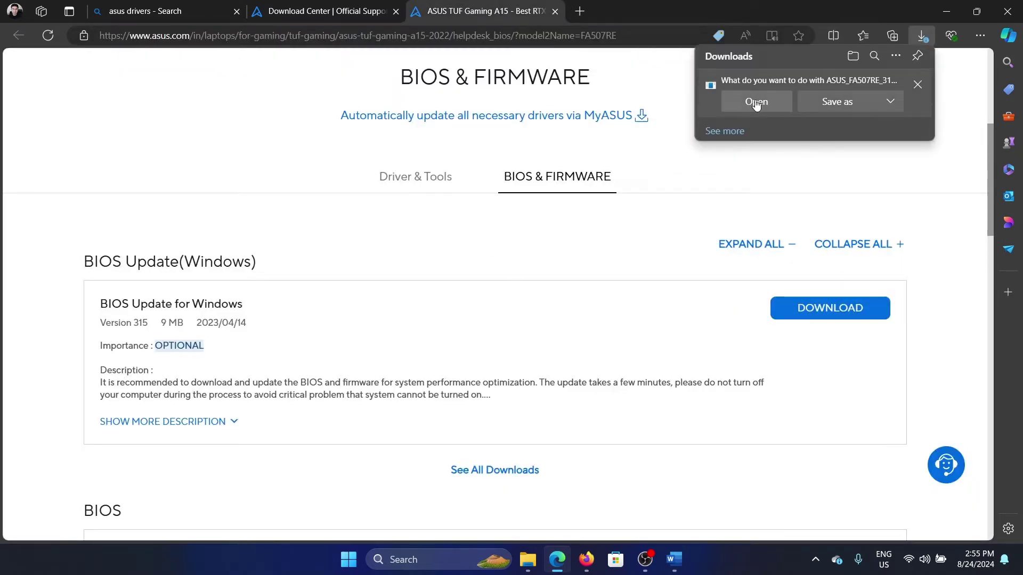
pyautogui.click(1008, 11)
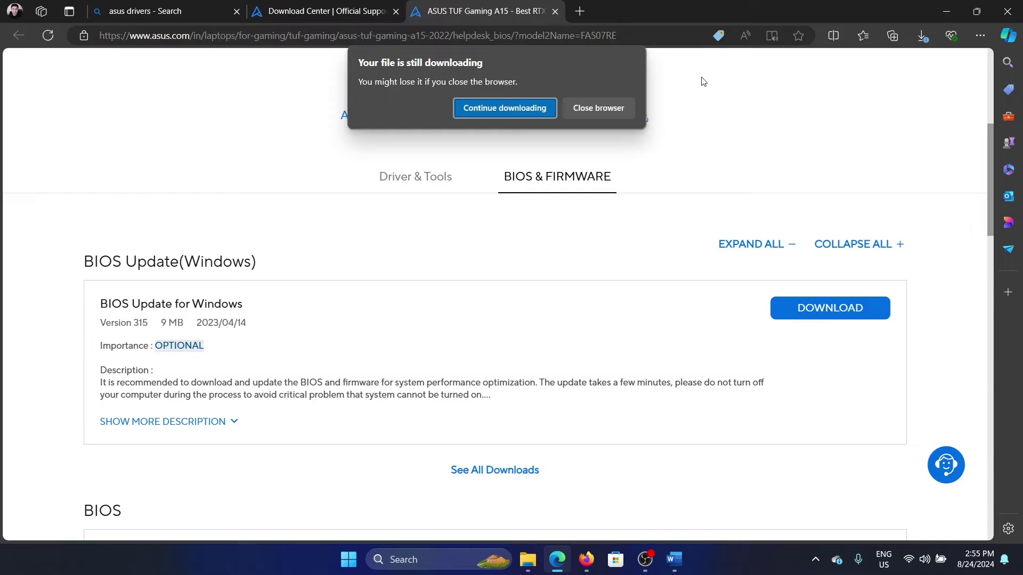
pyautogui.click(598, 108)
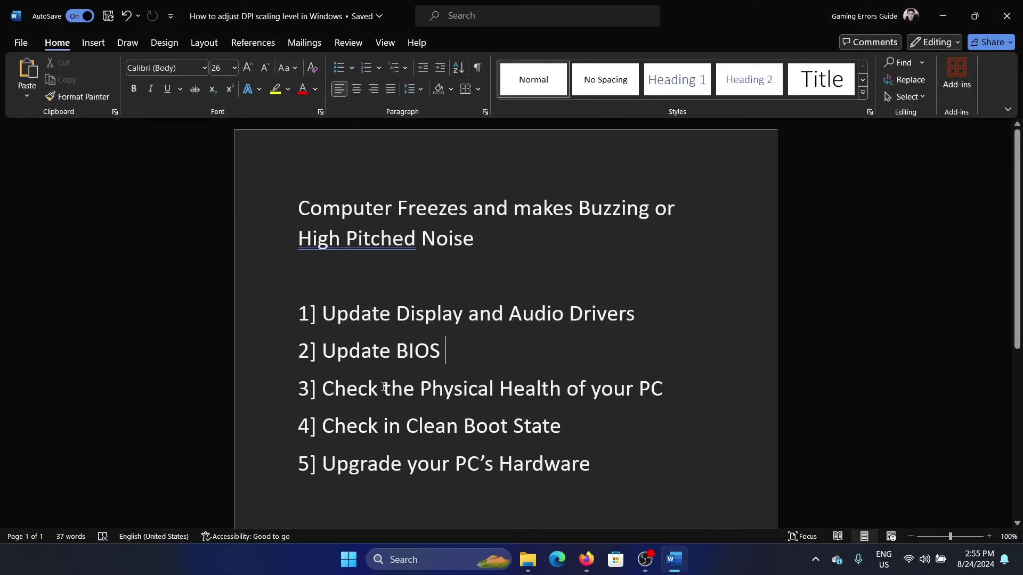
pyautogui.moveTo(323, 389); pyautogui.dragTo(676, 393)
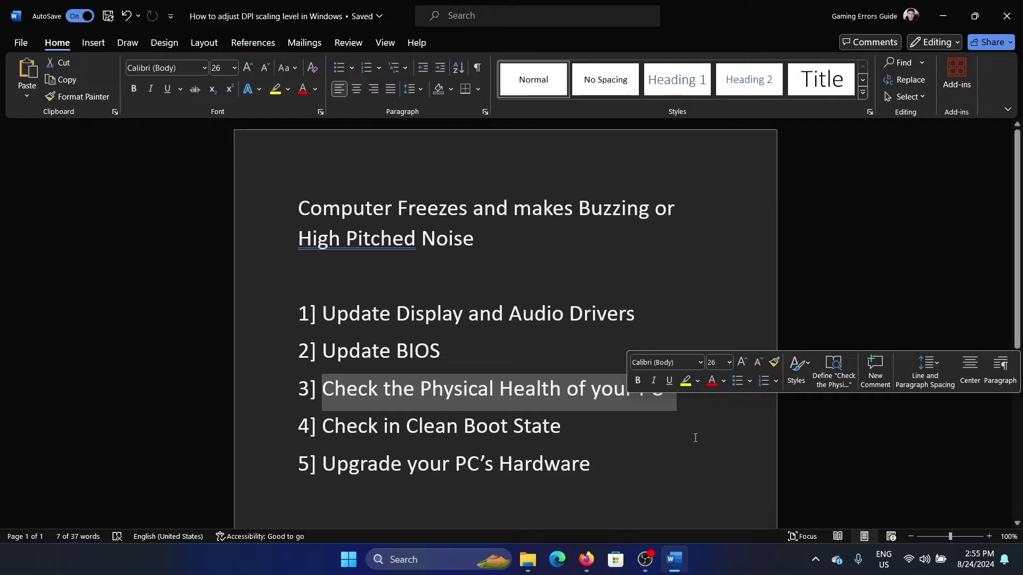
pyautogui.click(645, 430)
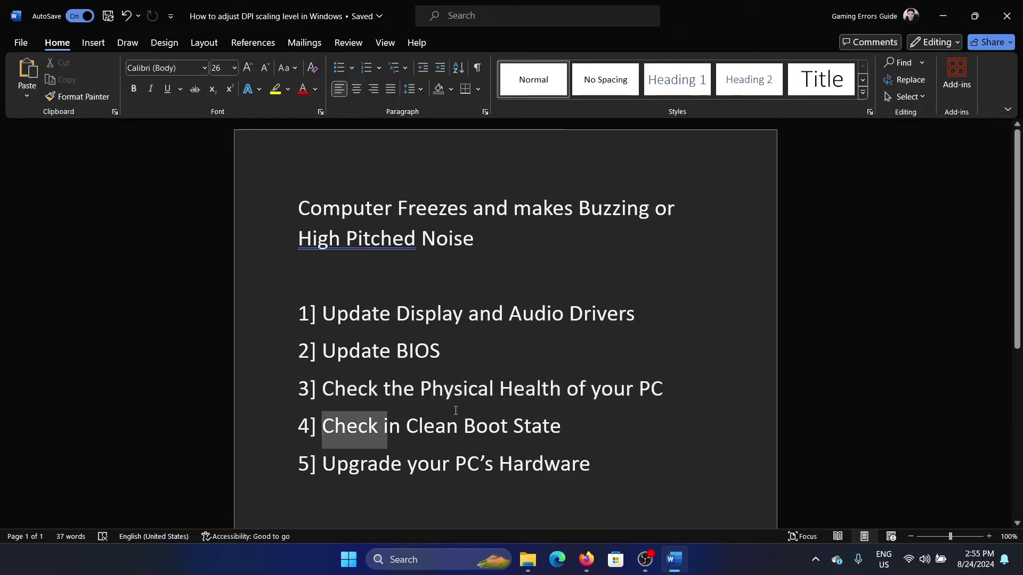
pyautogui.moveTo(323, 428); pyautogui.dragTo(571, 428)
pyautogui.click(609, 426)
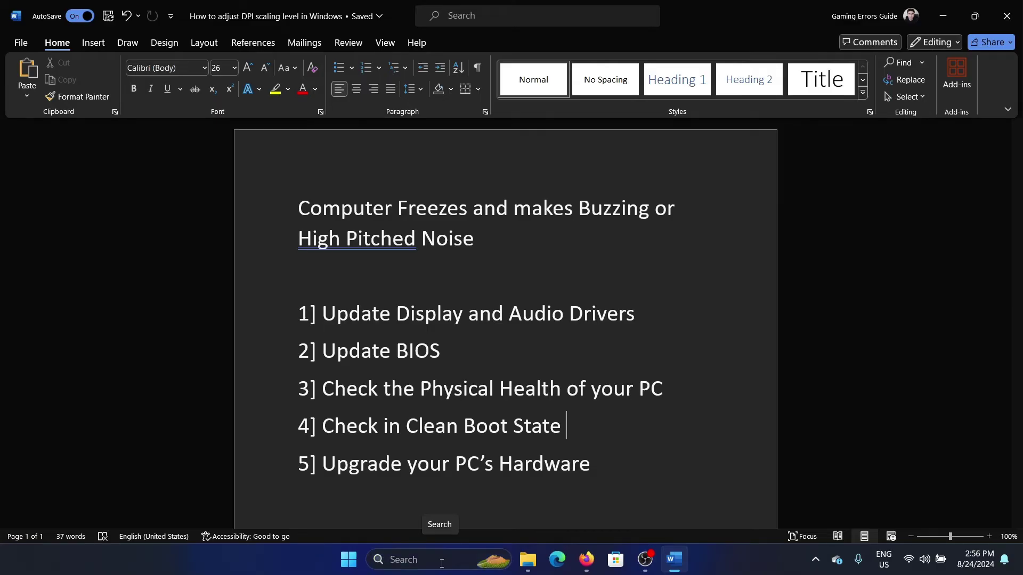
# Open System Configuration (msconfig) and hide all Microsoft services.
pyautogui.click(441, 560)
pyautogui.write('sys')
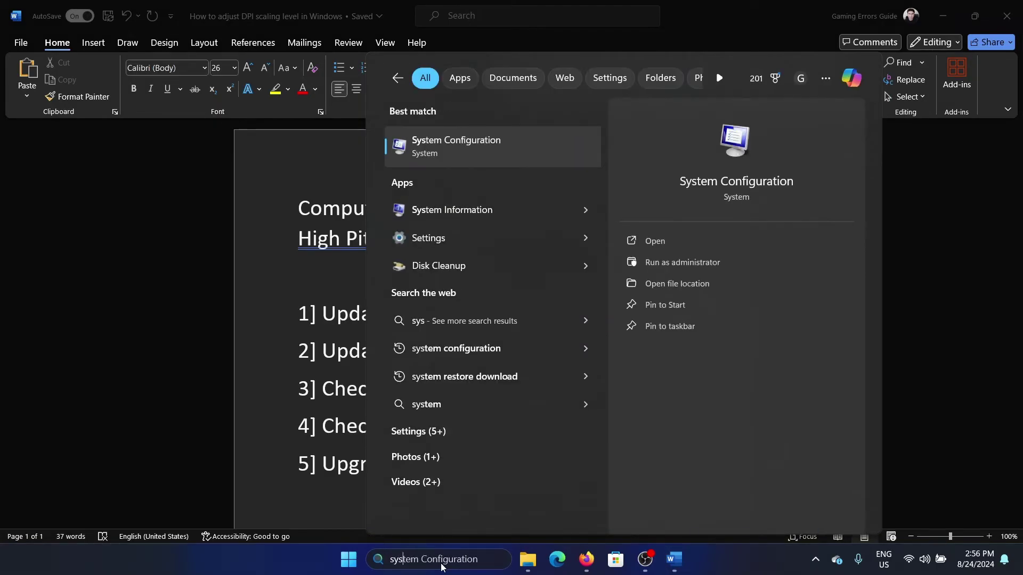
pyautogui.click(485, 153)
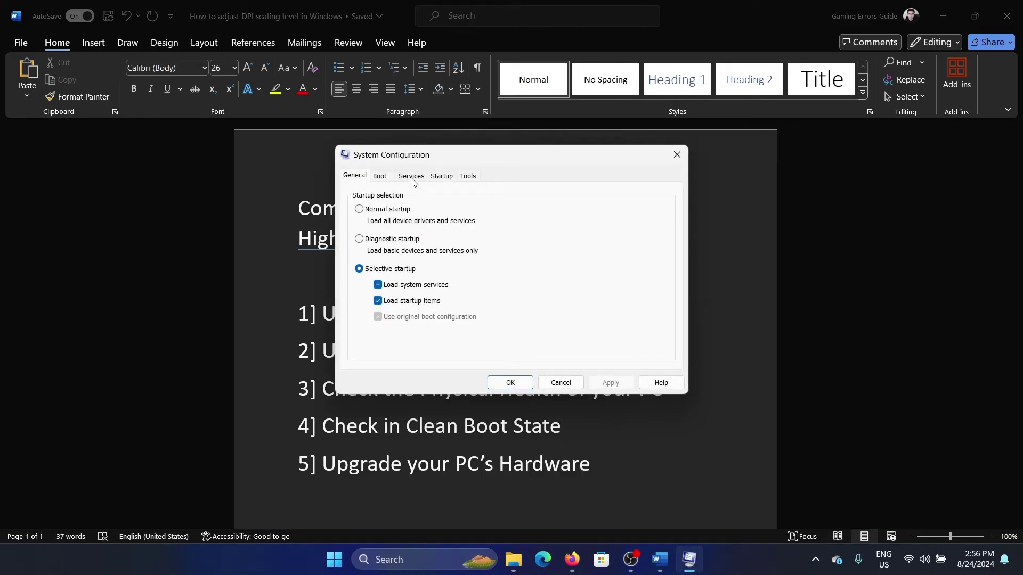
pyautogui.click(411, 176)
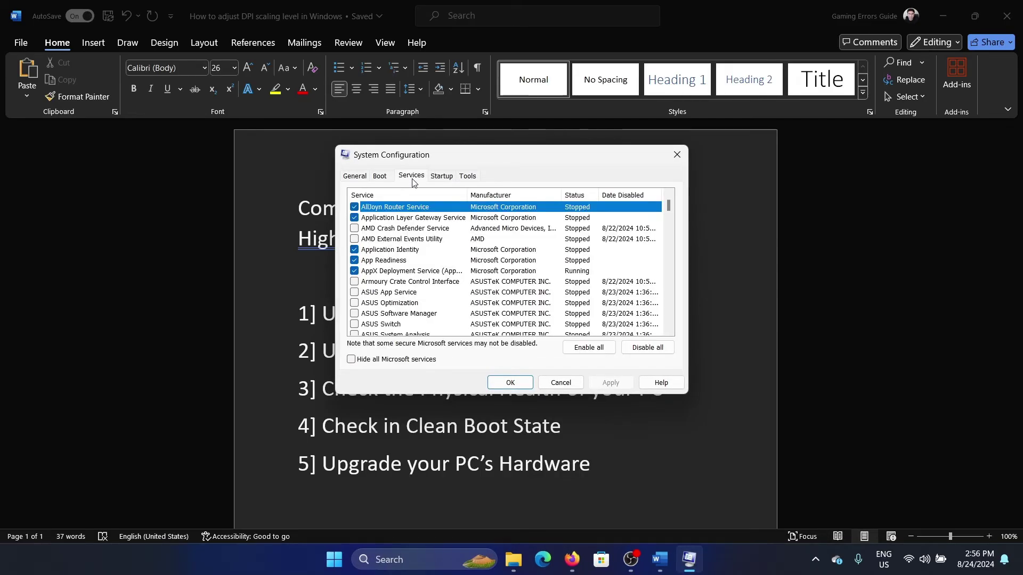
pyautogui.click(351, 360)
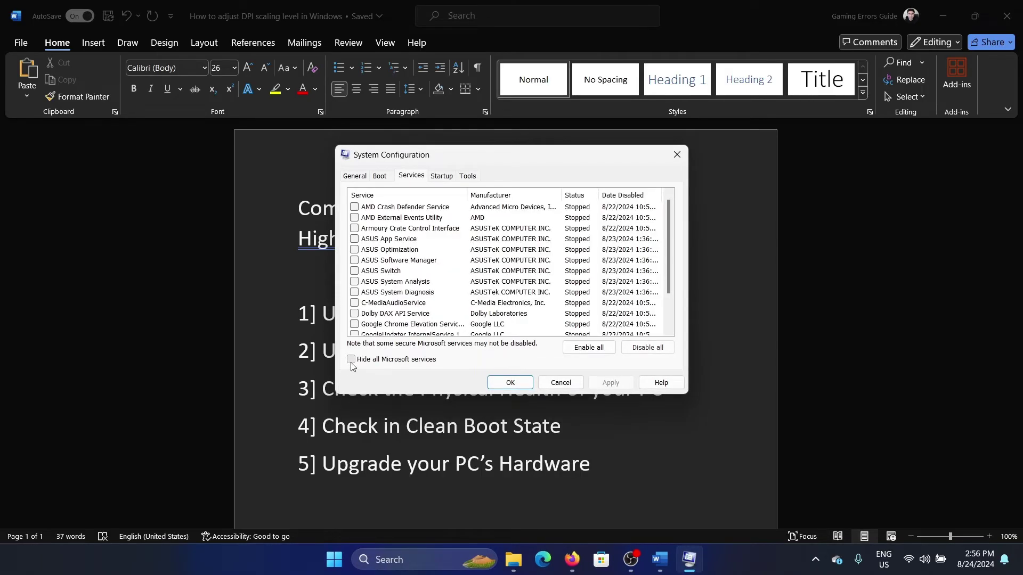
# Disable all non-Microsoft services, including C-MediaAudioService and ASUS System Analysis, and apply.
pyautogui.click(354, 303)
pyautogui.click(354, 281)
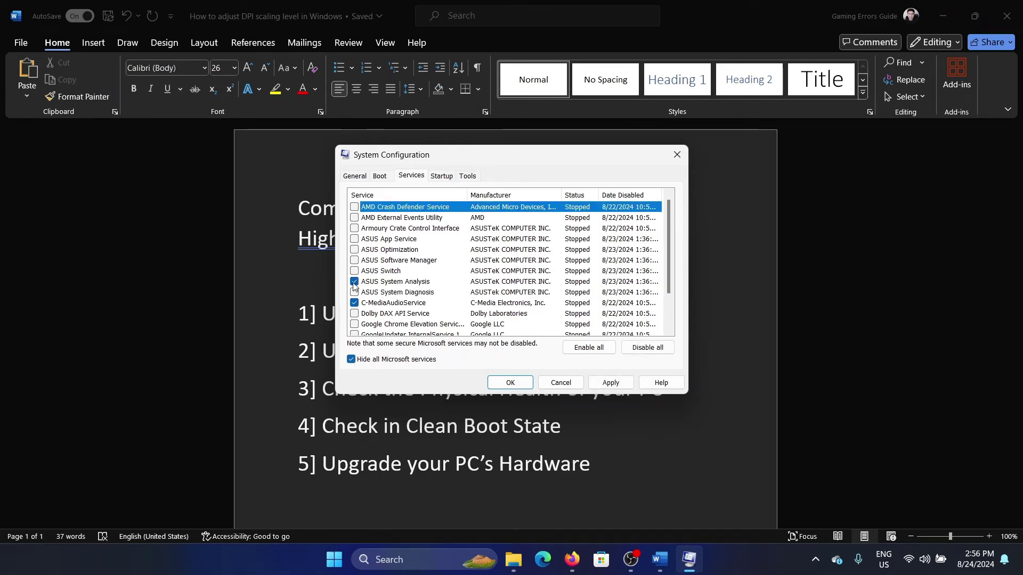
pyautogui.click(647, 348)
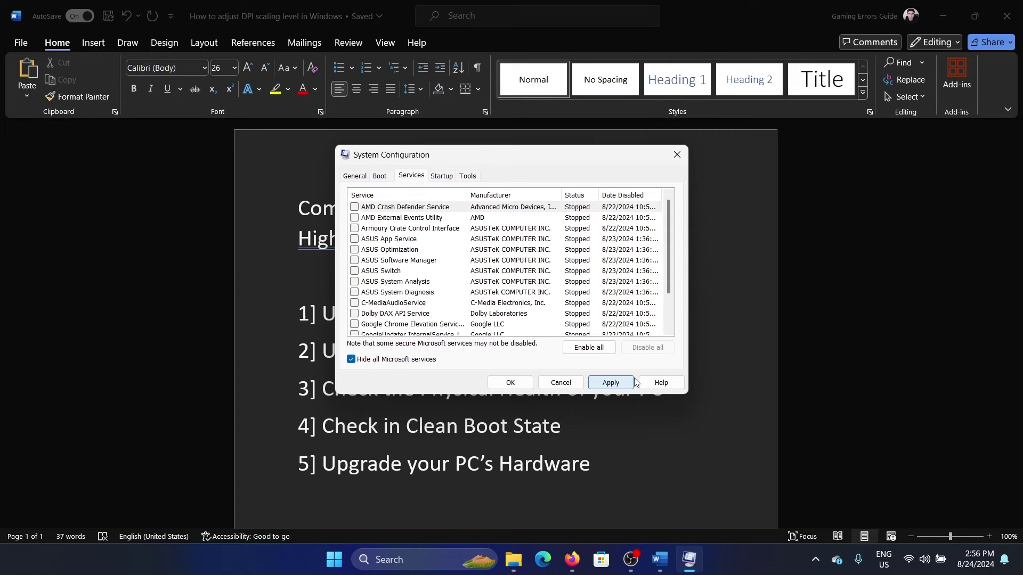
pyautogui.click(611, 383)
pyautogui.click(511, 383)
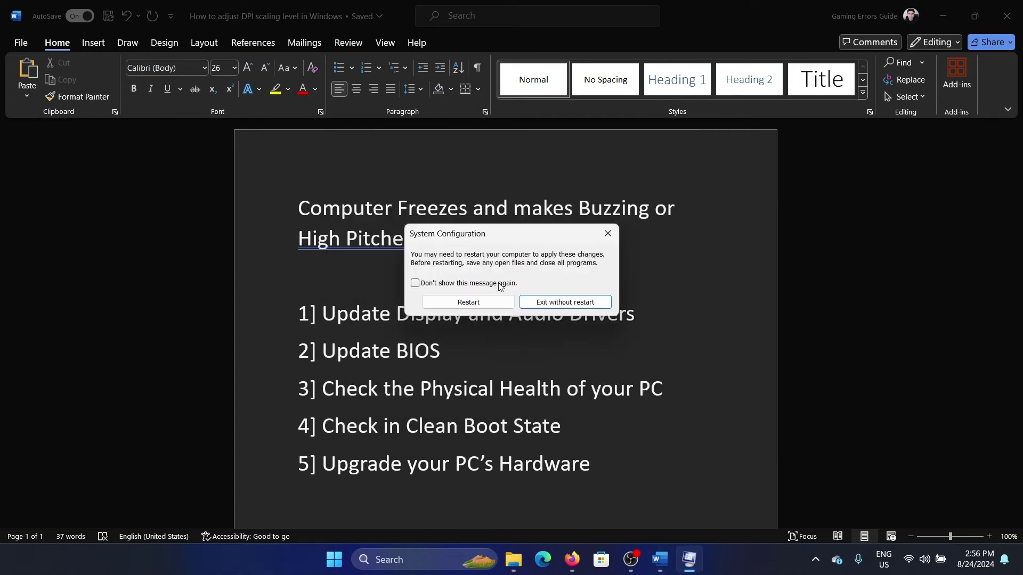
pyautogui.click(607, 234)
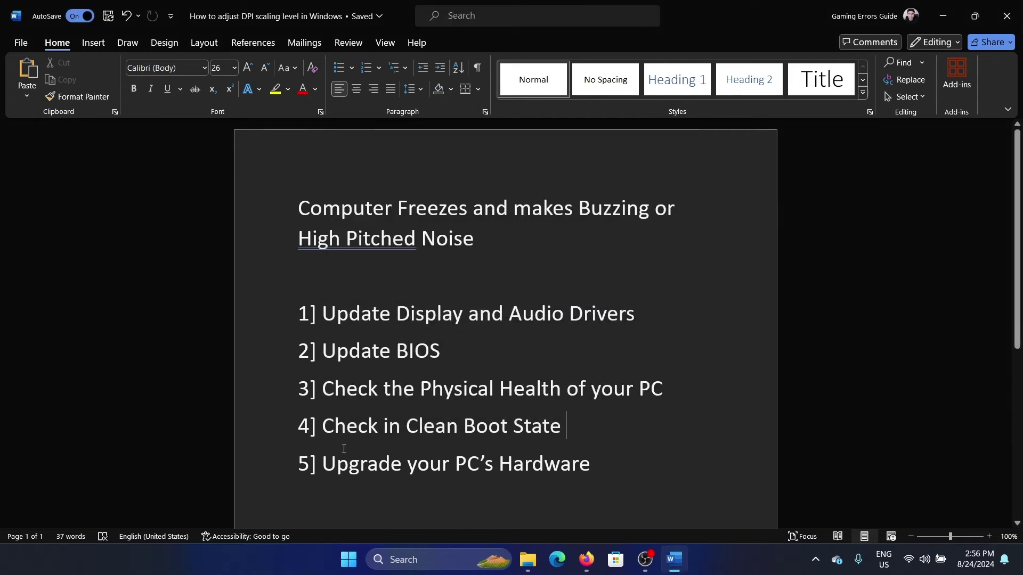
pyautogui.moveTo(322, 467); pyautogui.dragTo(615, 469)
pyautogui.click(616, 469)
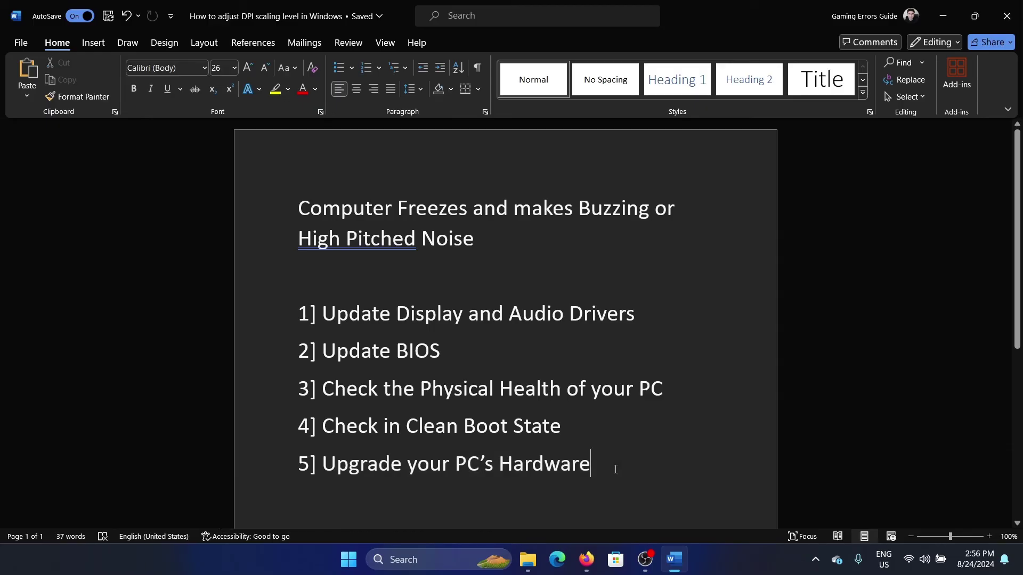